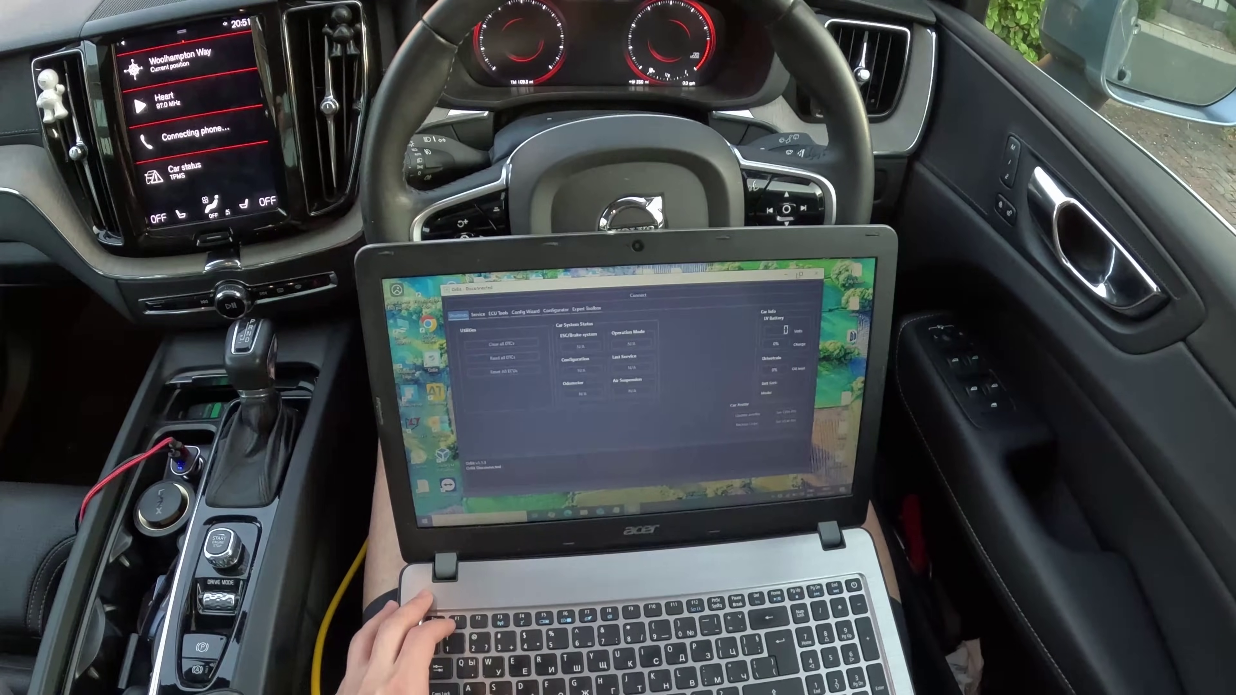
- Connect OrBit to the car
left_click(799, 276)
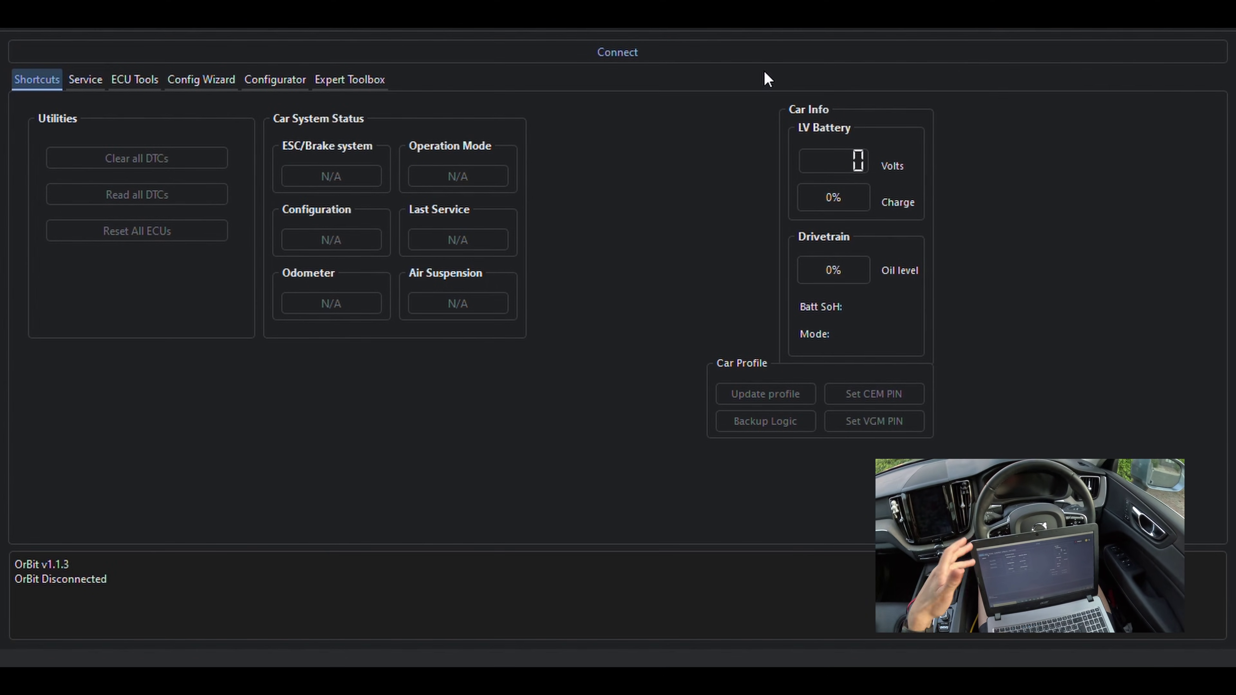
left_click(656, 55)
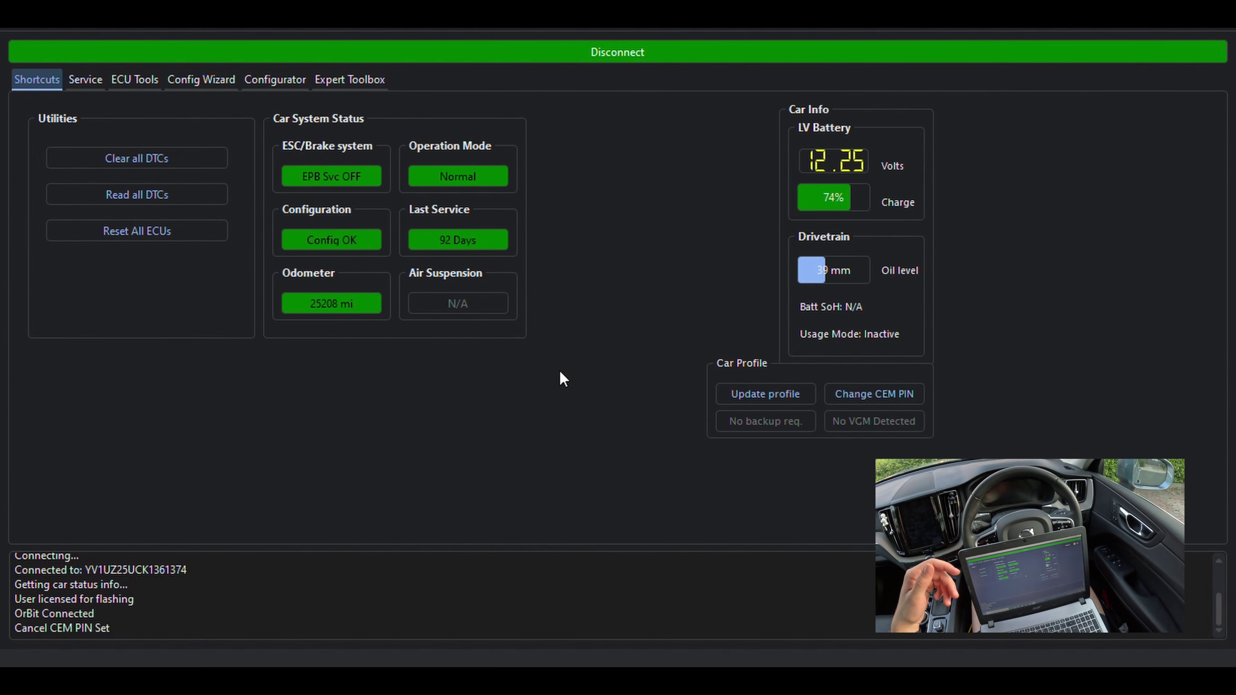
- Look through the available service procedures, ECU tools and Expert Toolbox options
left_click(100, 82)
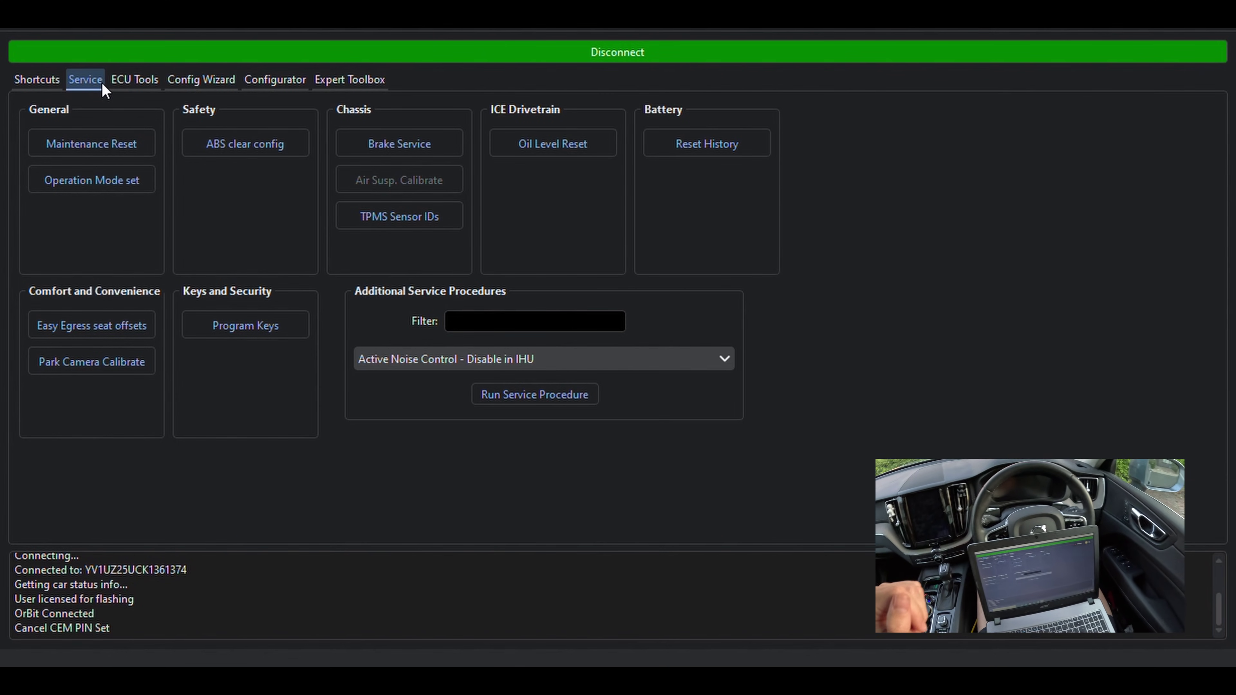
left_click(130, 82)
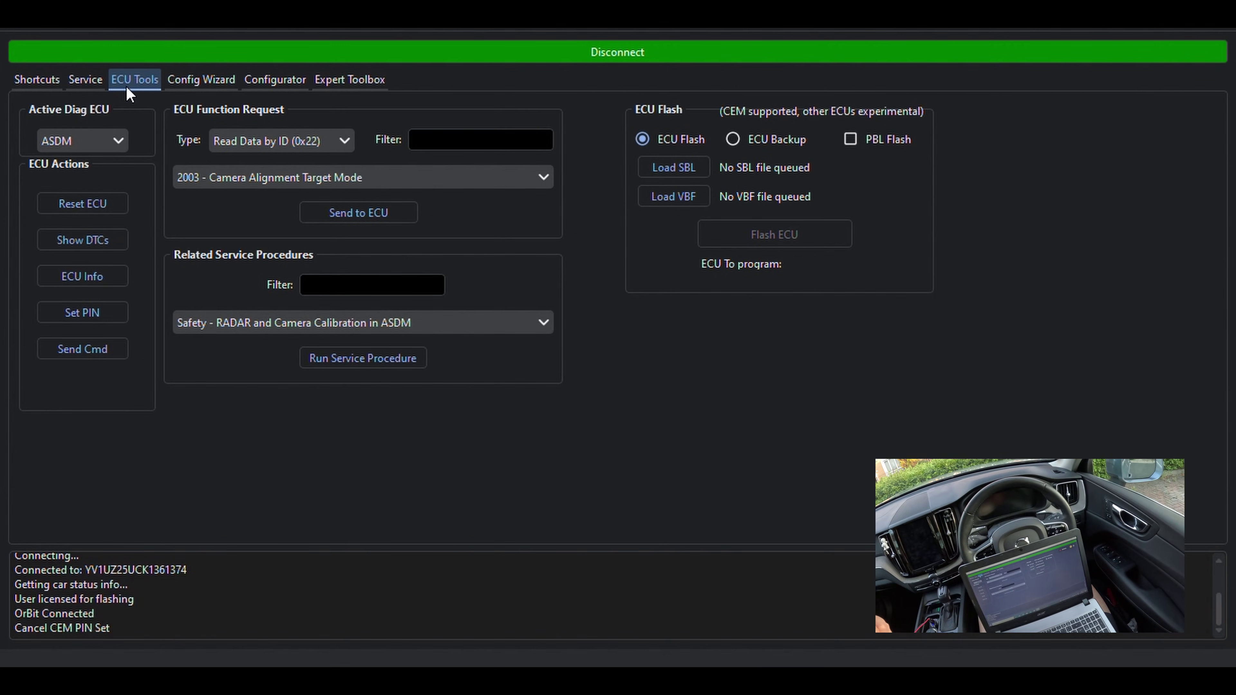
left_click(340, 78)
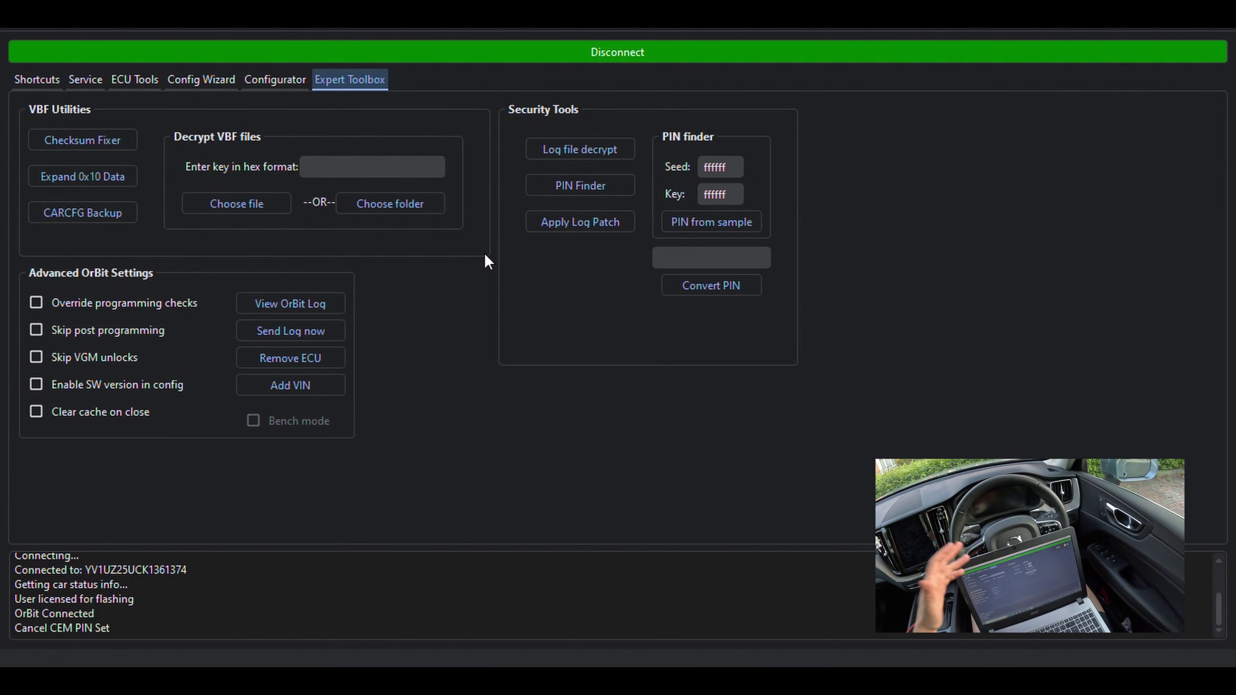
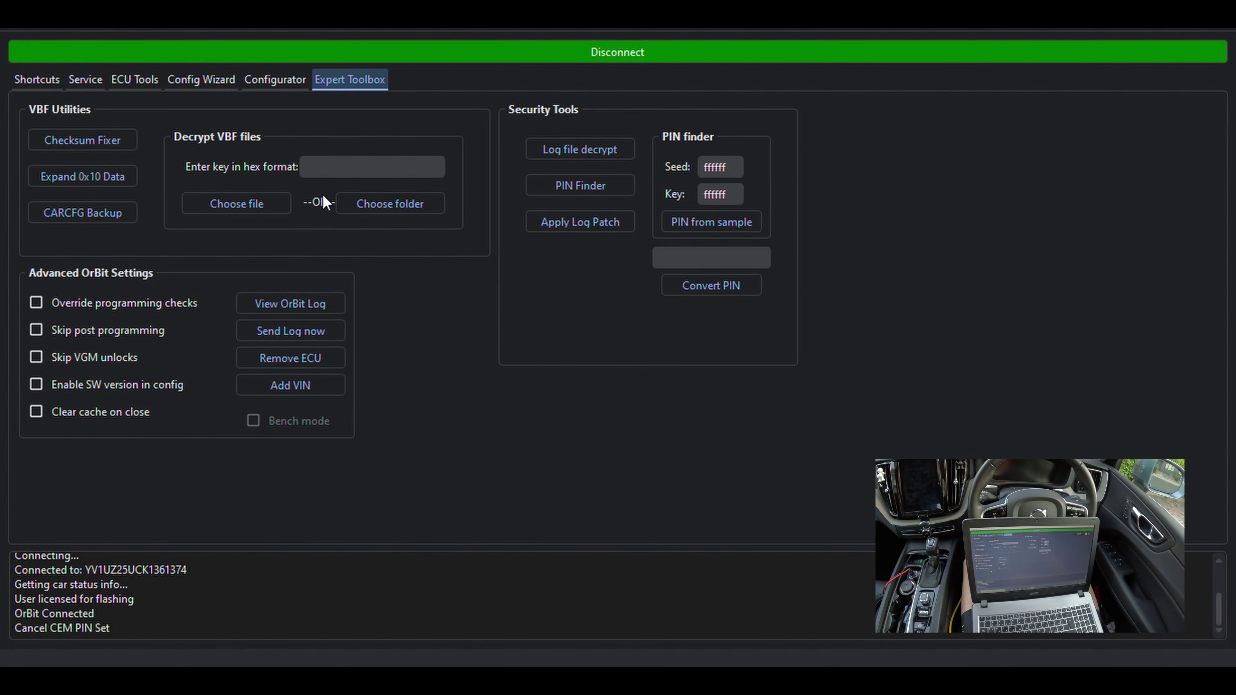
- In the Config Wizard's driving aids, select Pilot Assist/ACC Level 2 and enable Curve Speed Assist
left_click(200, 88)
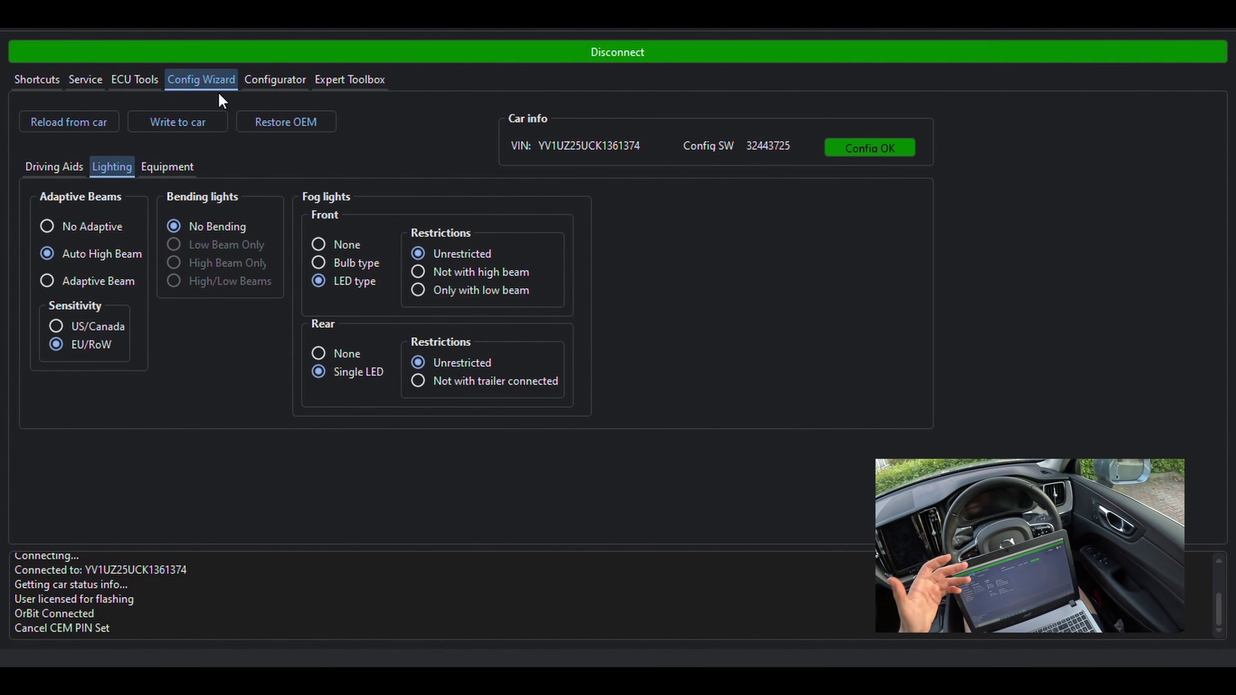
left_click(67, 168)
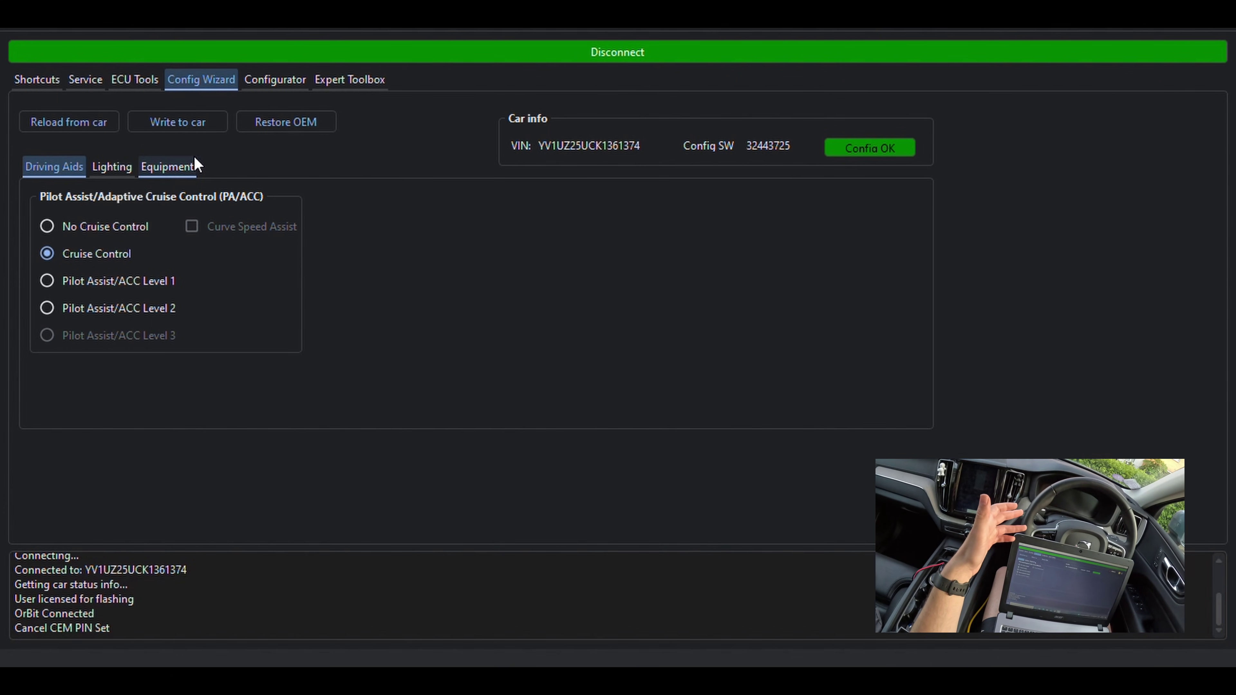
left_click(103, 309)
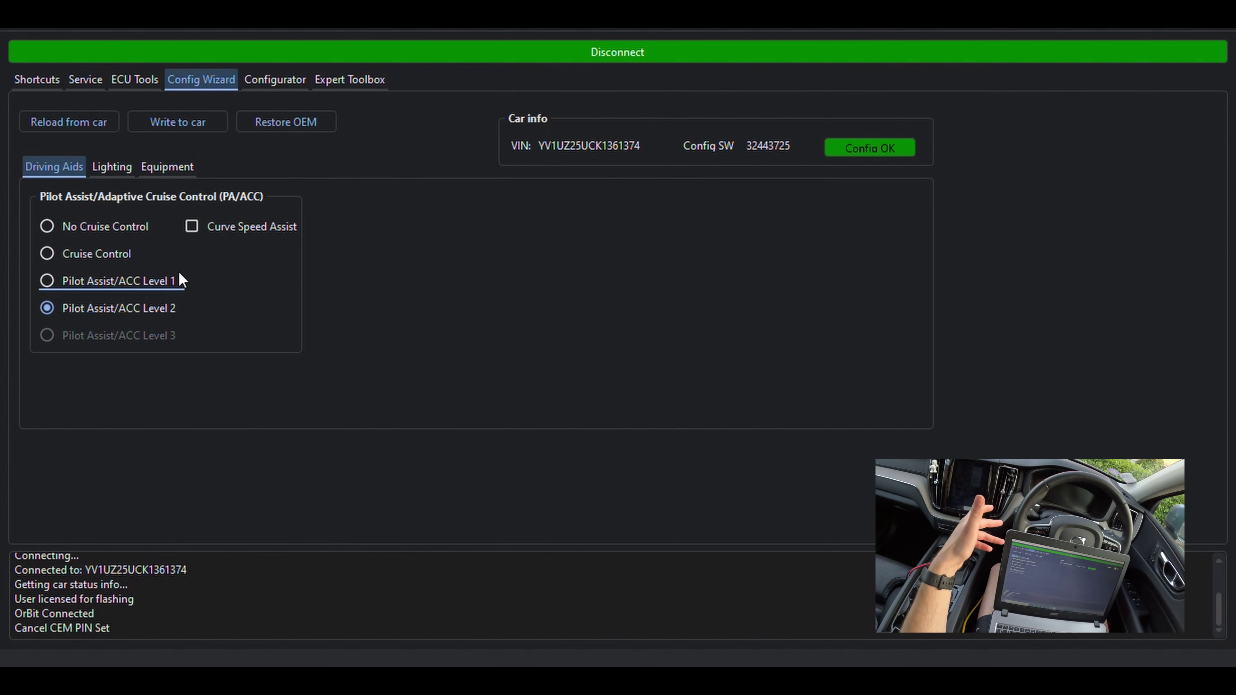
left_click(218, 227)
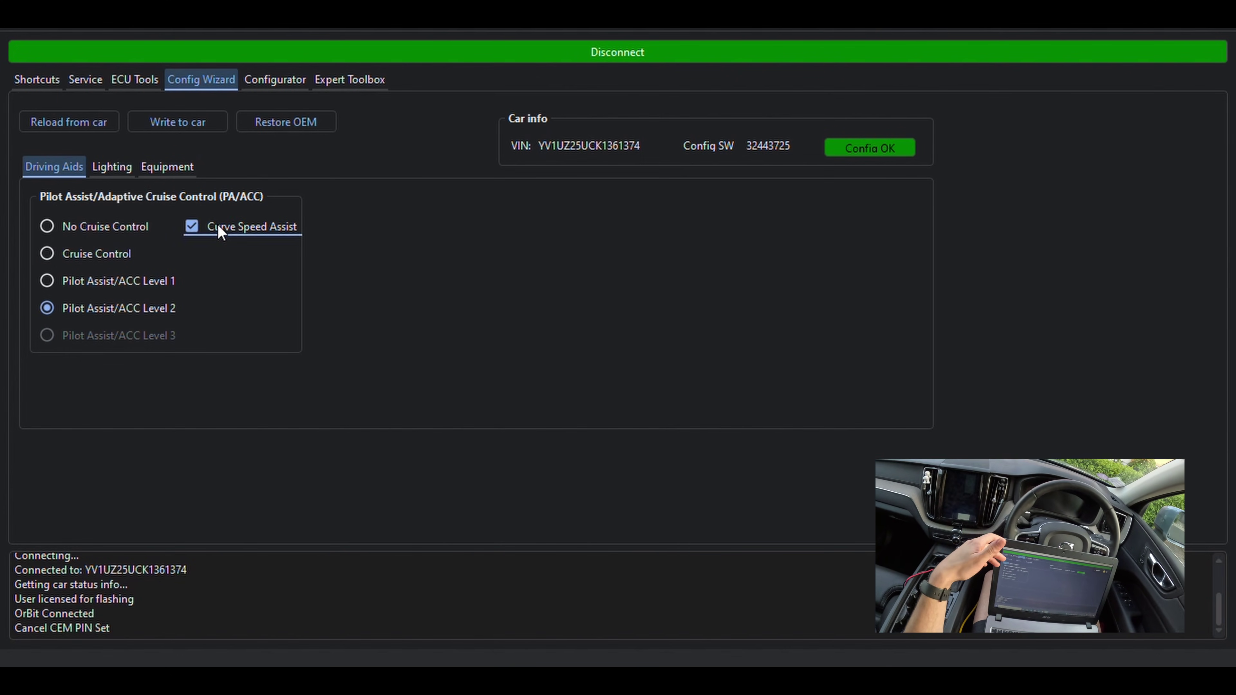
- Review the wizard's lighting and equipment settings and open the Configurator's list of configuration items
left_click(113, 168)
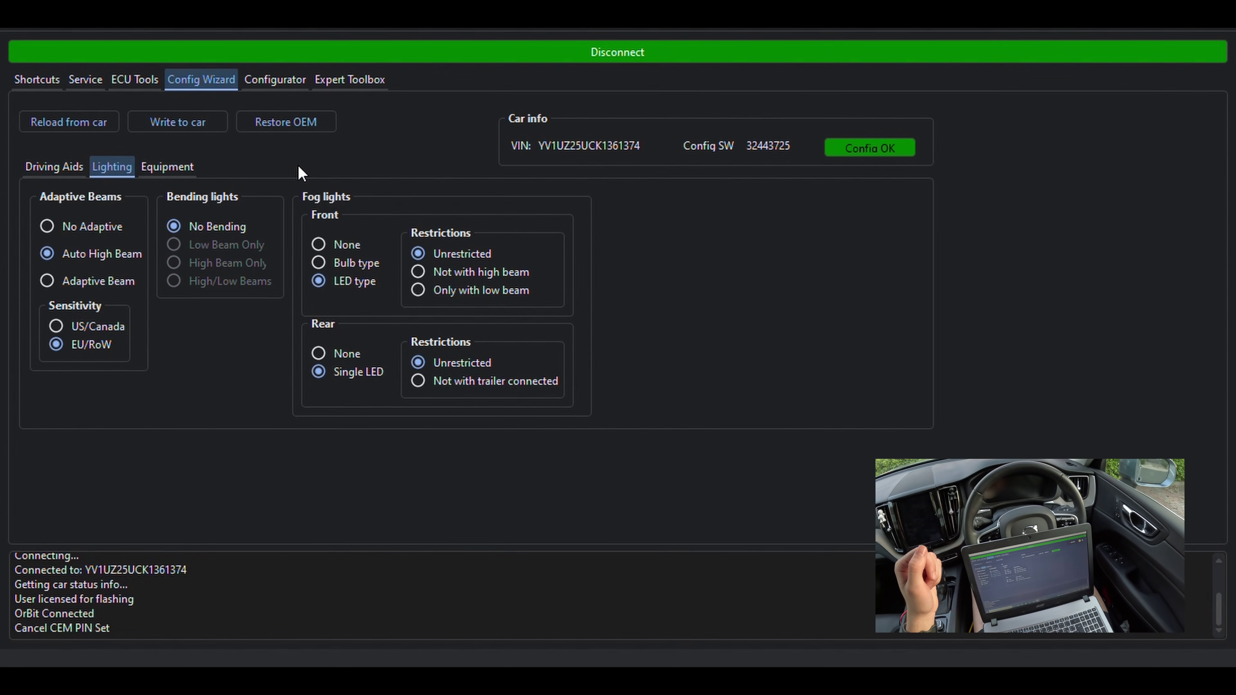
left_click(162, 175)
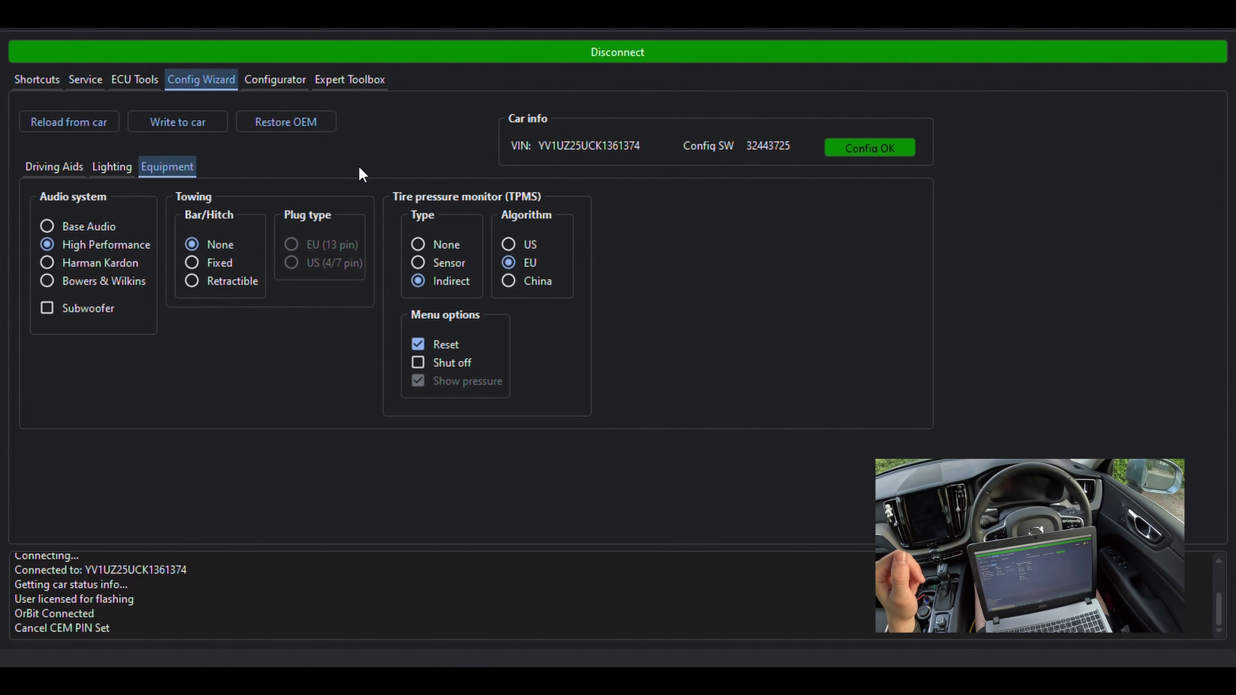
left_click(288, 79)
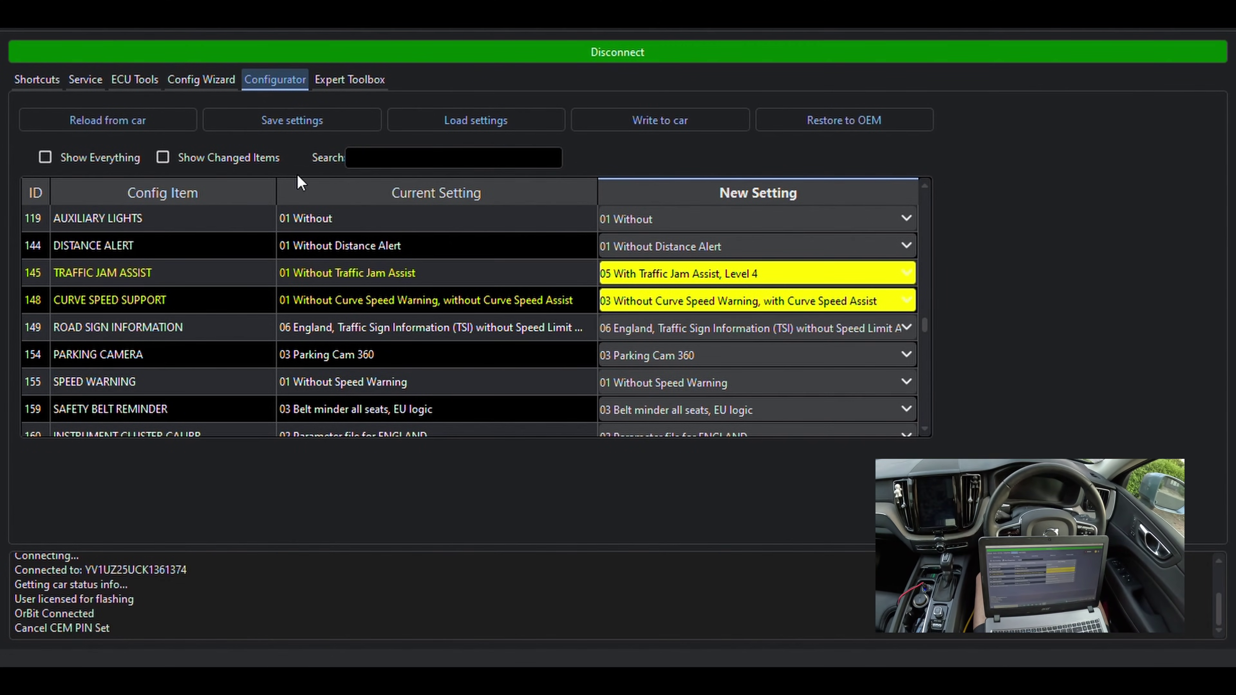
left_click(471, 168)
type("android")
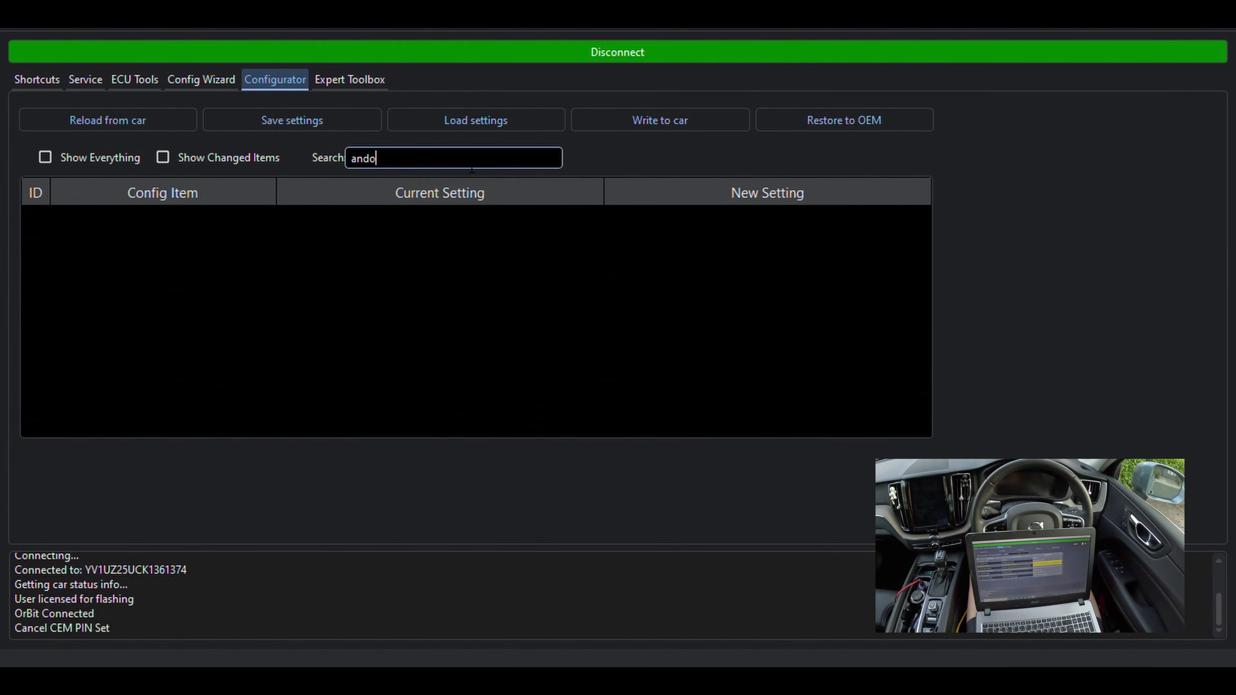
key("BackSpace")
key("BackSpace")
key("BackSpace")
key("BackSpace")
key("BackSpace")
key("BackSpace")
key("BackSpace")
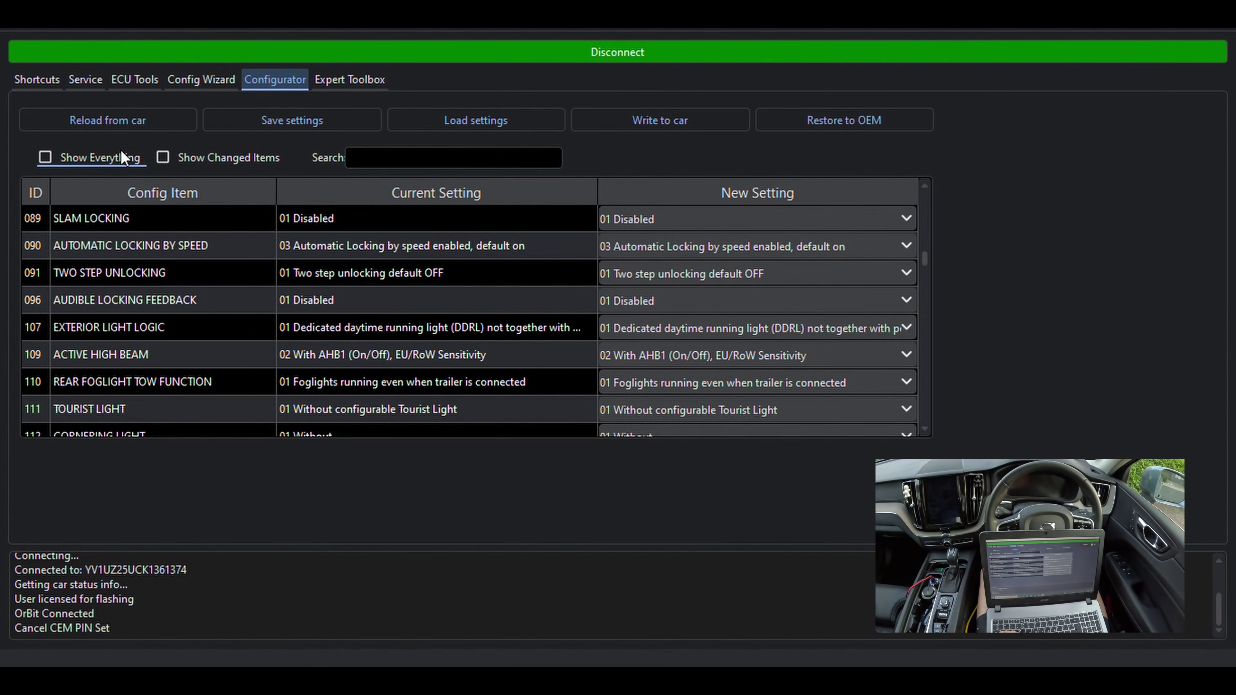
- Show all configuration items, filter them by "androi" and set Device Mirroring to 04 With Carplay & Android Auto
left_click(132, 158)
type("androi")
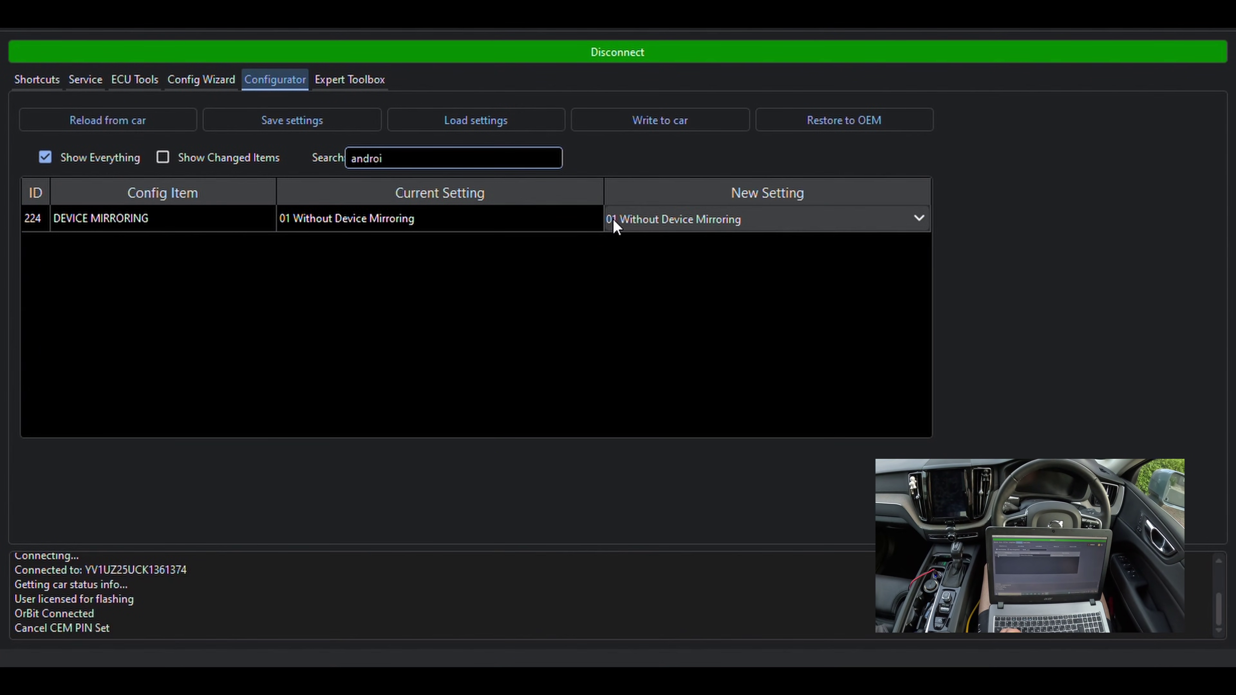
left_click(629, 222)
left_click(627, 221)
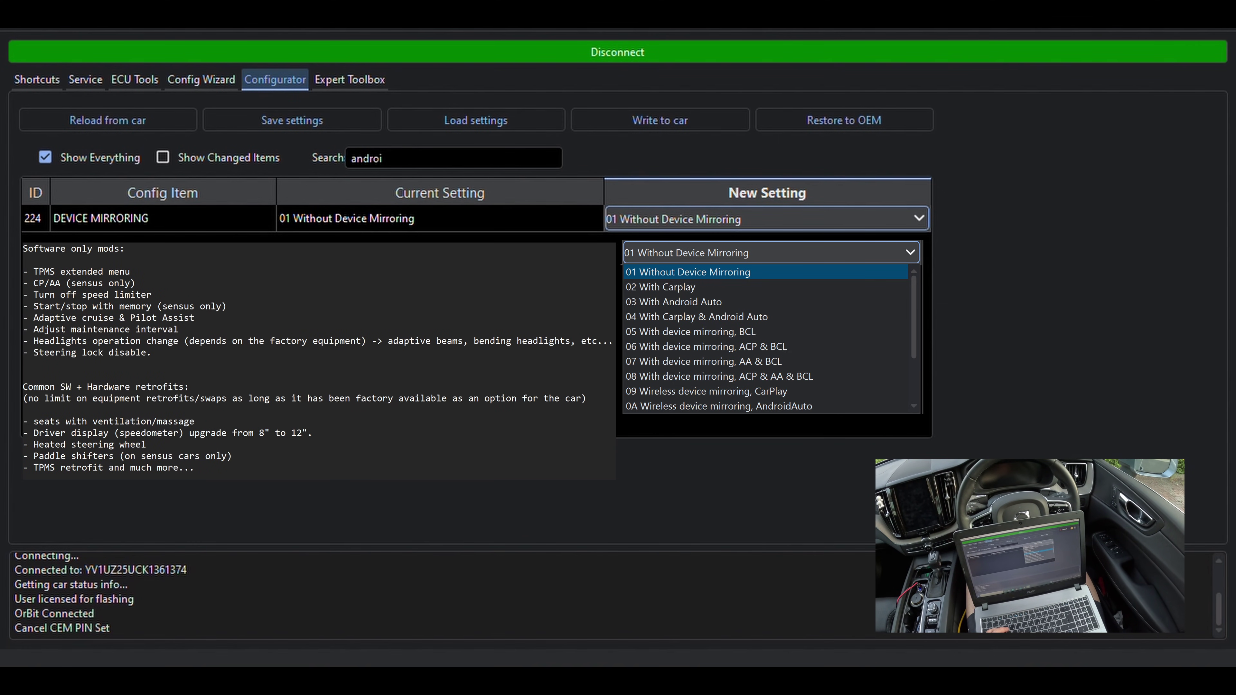
left_click(696, 316)
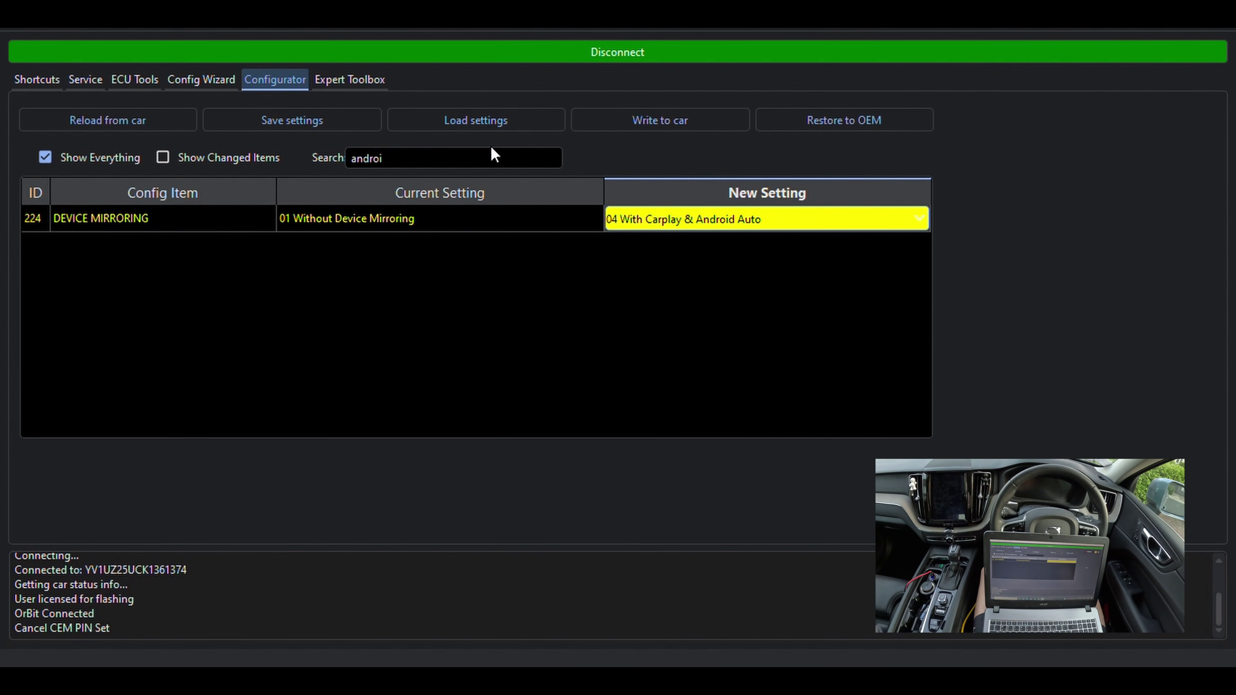
left_click(453, 158)
key("ctrl+a")
key("BackSpace")
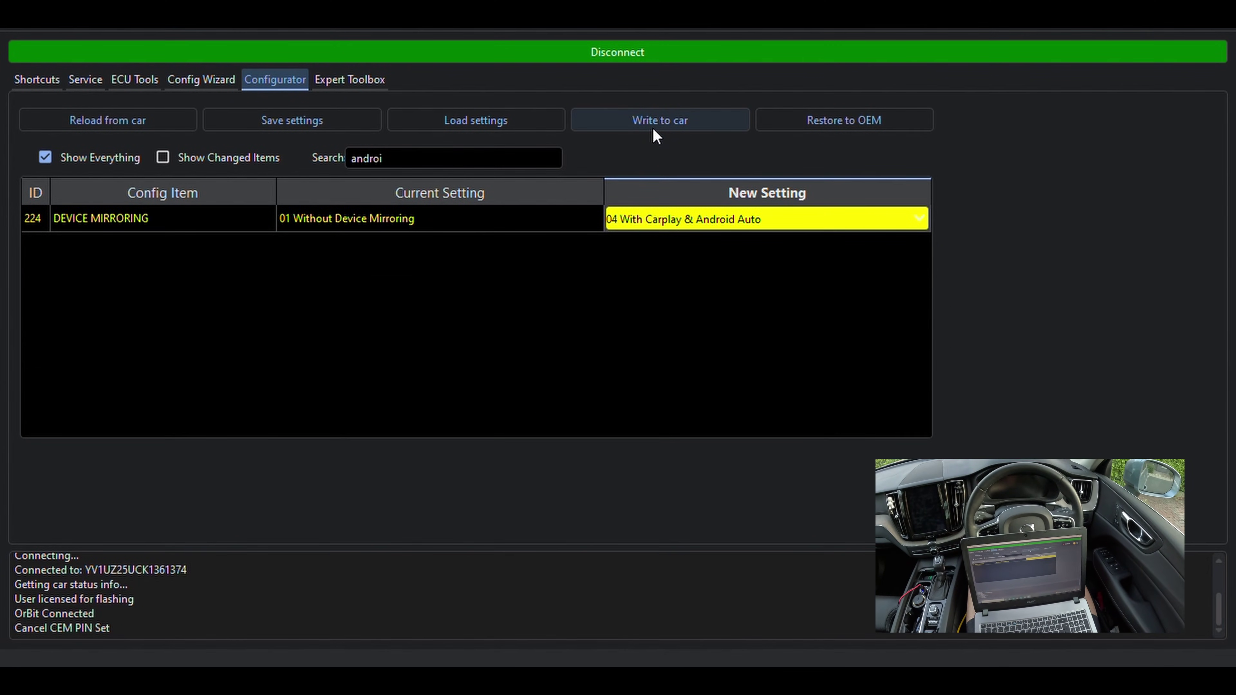
- Write the changed configuration settings to the car
left_click(653, 130)
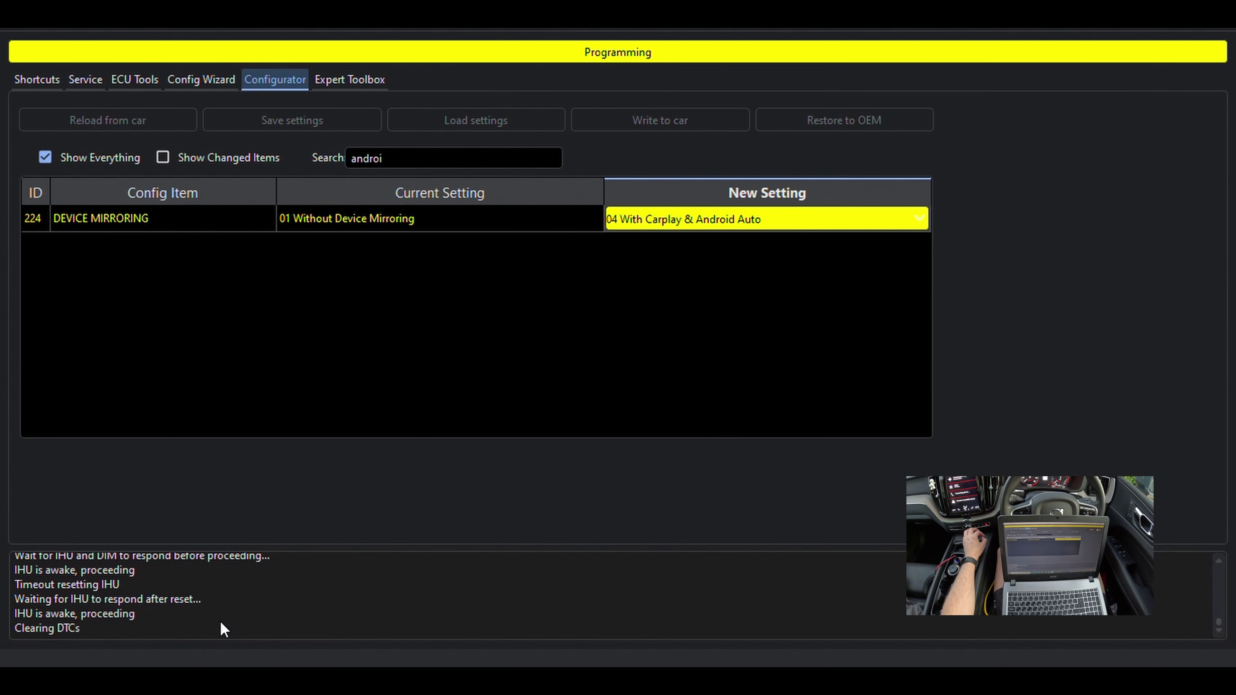
- Return to the car status overview and disconnect OrBit from the car
left_click(27, 76)
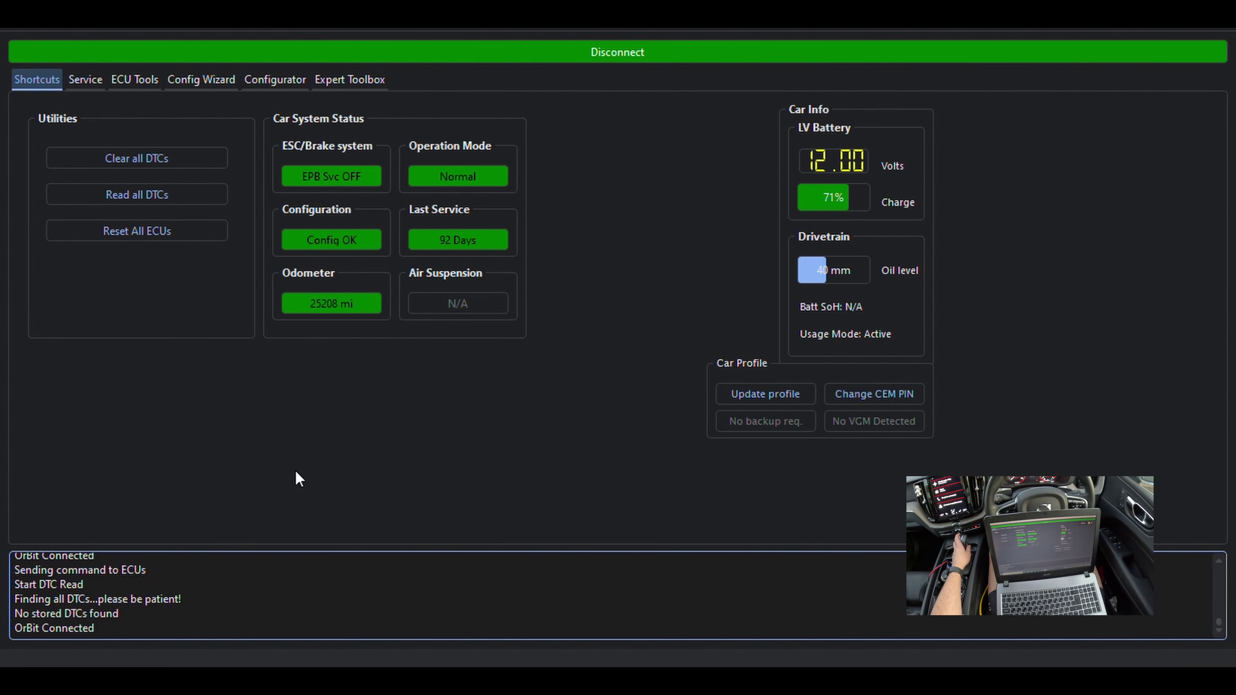
left_click(616, 56)
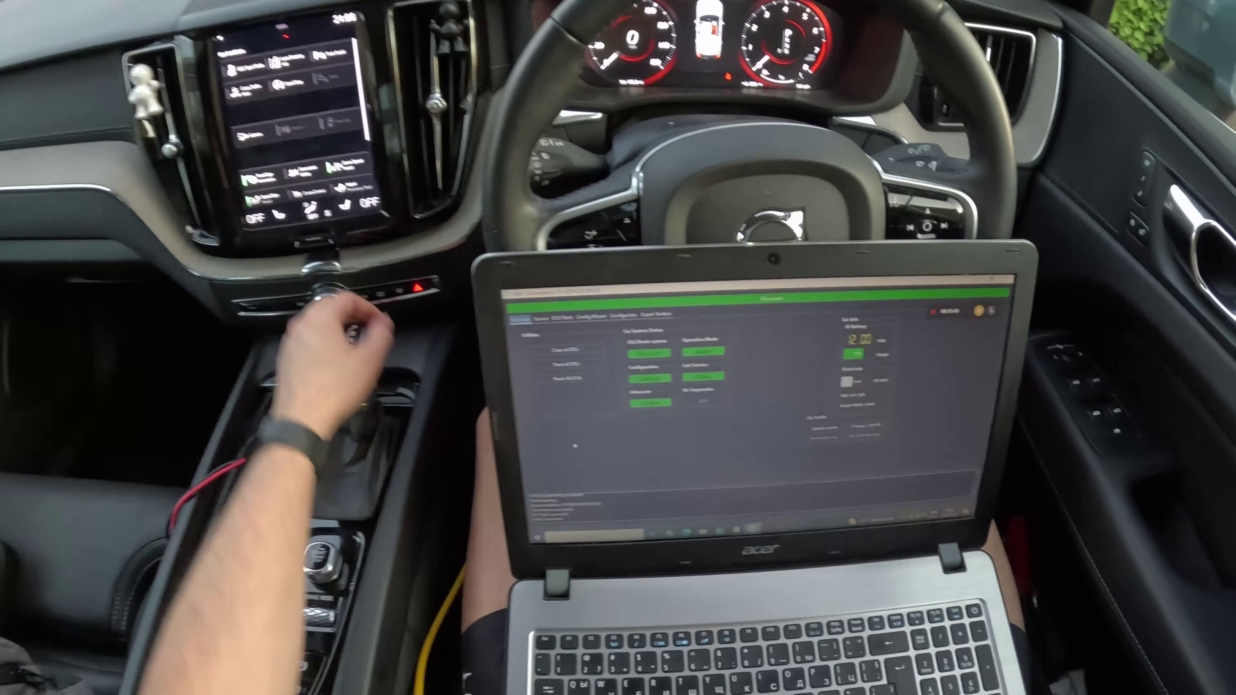